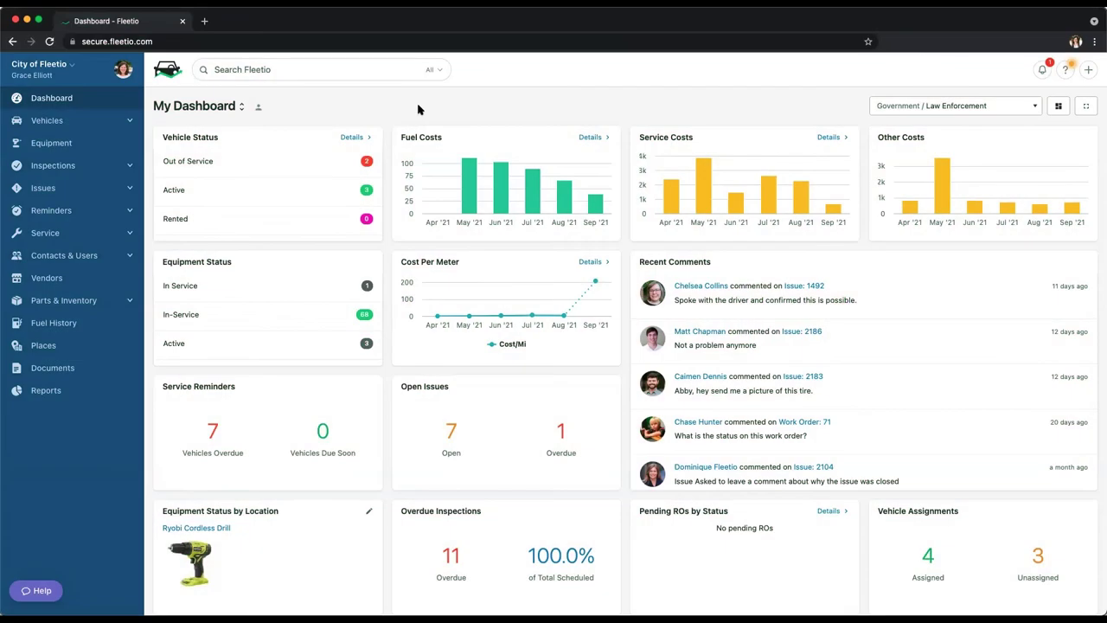
Step: Open the active vehicles from the dashboard's vehicle status and clear all filters on the vehicle list
{"action": "left_click", "coordinate": [197, 189]}
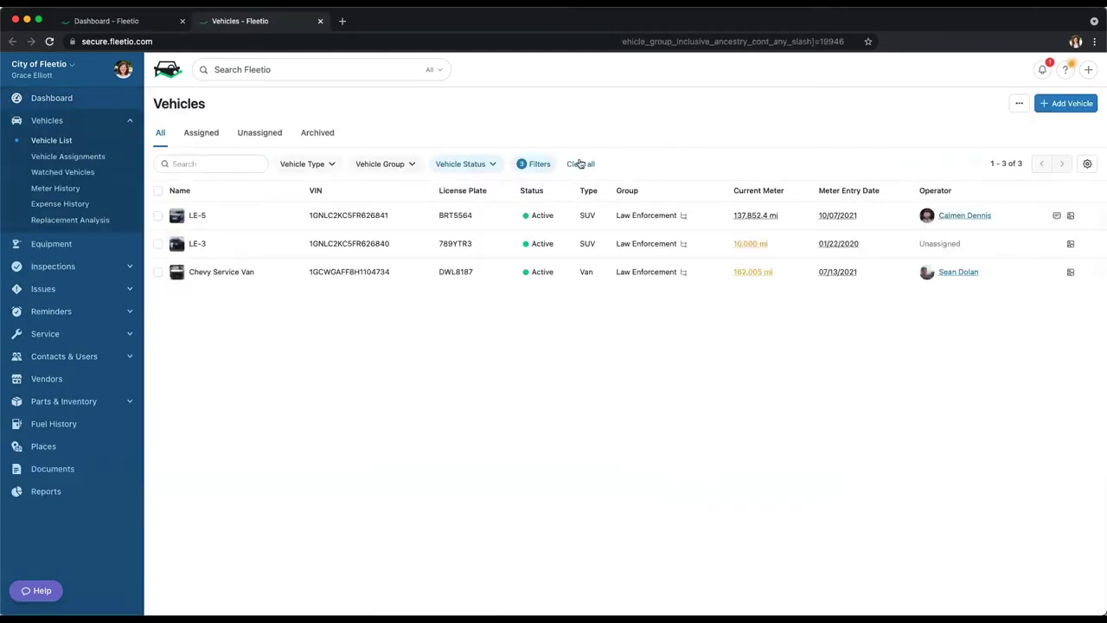
{"action": "left_click", "coordinate": [554, 166]}
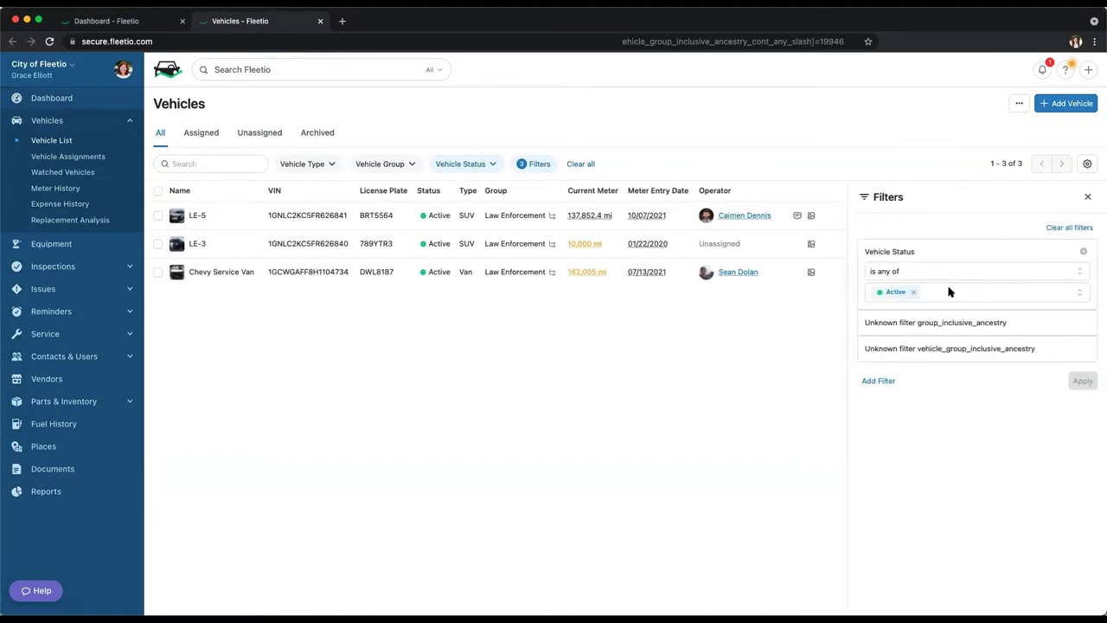
{"action": "left_click", "coordinate": [1064, 227]}
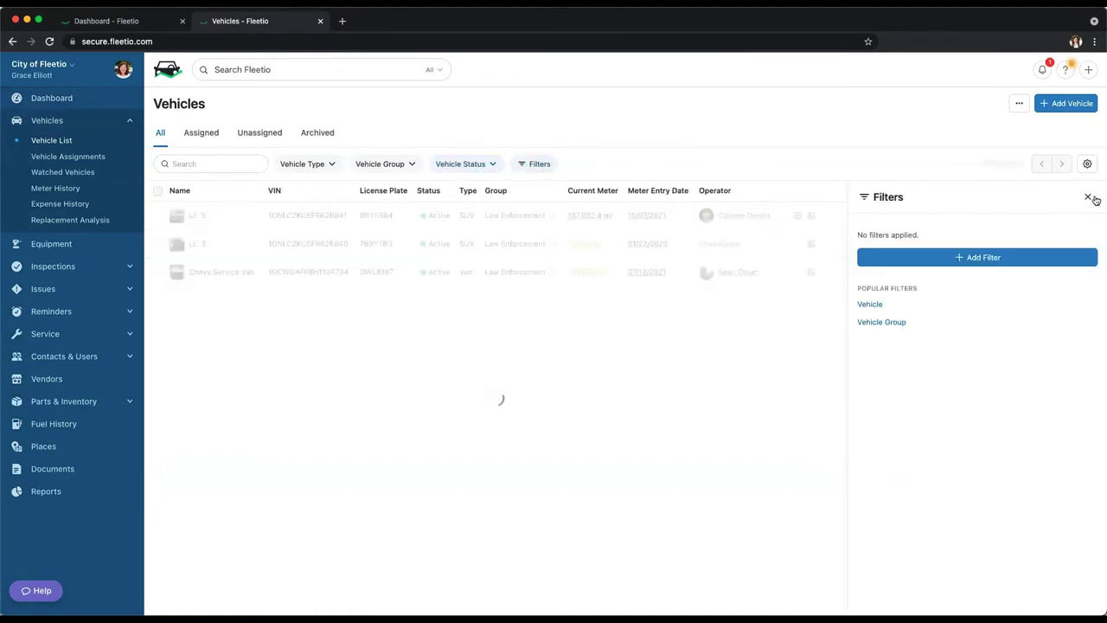
{"action": "left_click", "coordinate": [1088, 197]}
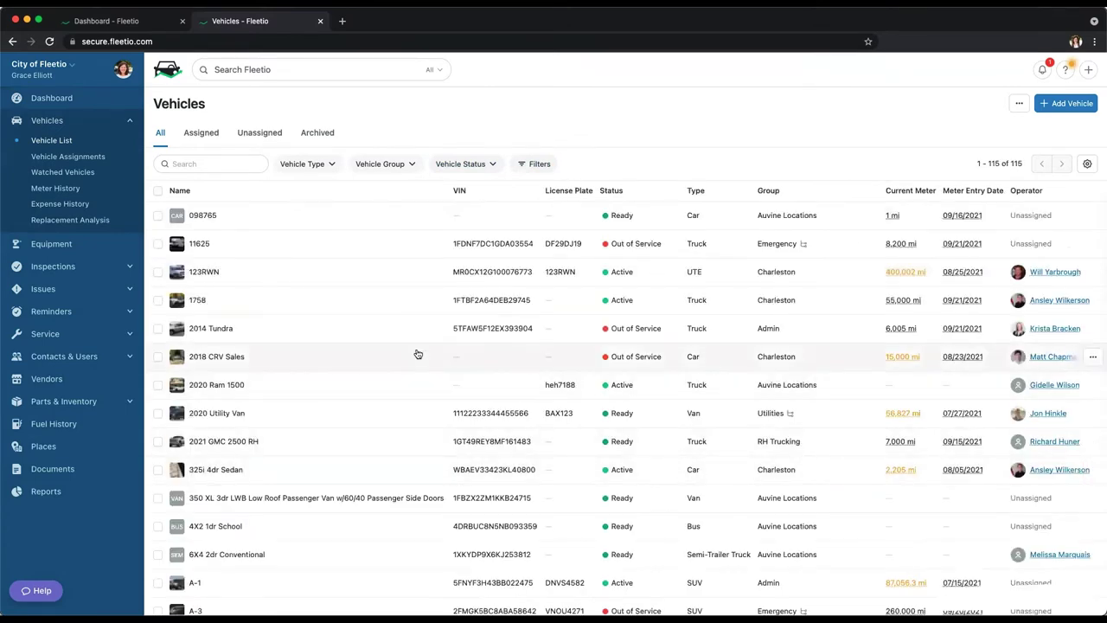
{"action": "scroll", "coordinate": [415, 355], "scroll_direction": "down", "scroll_amount": 3}
{"action": "scroll", "coordinate": [415, 354], "scroll_direction": "up", "scroll_amount": 3}
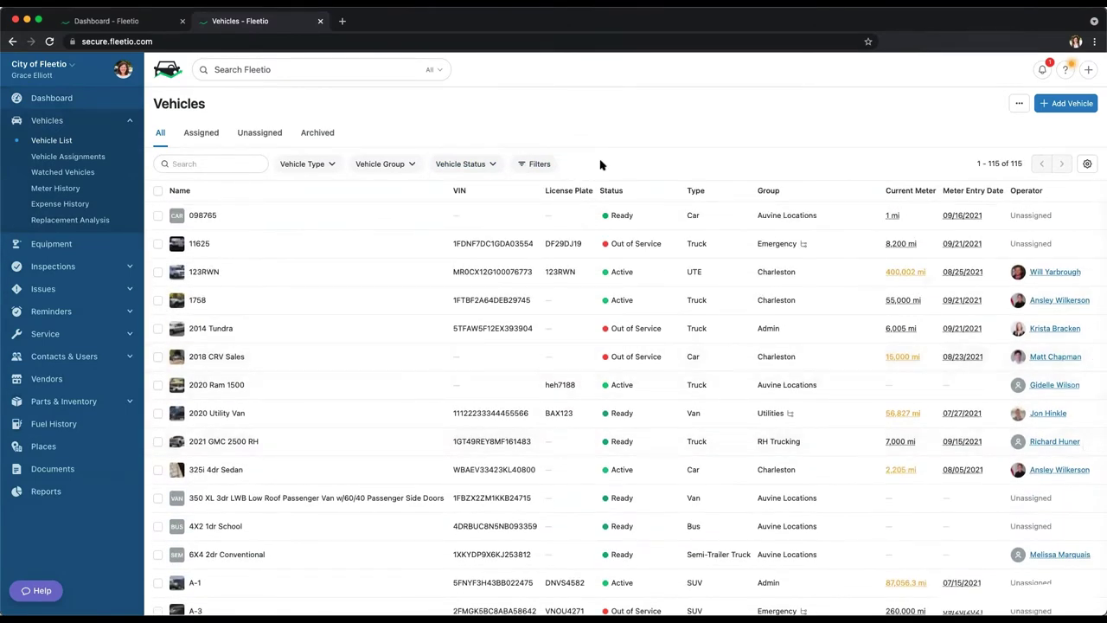
Step: Check the available and visible columns of the vehicle list without changing them
{"action": "left_click", "coordinate": [1087, 163]}
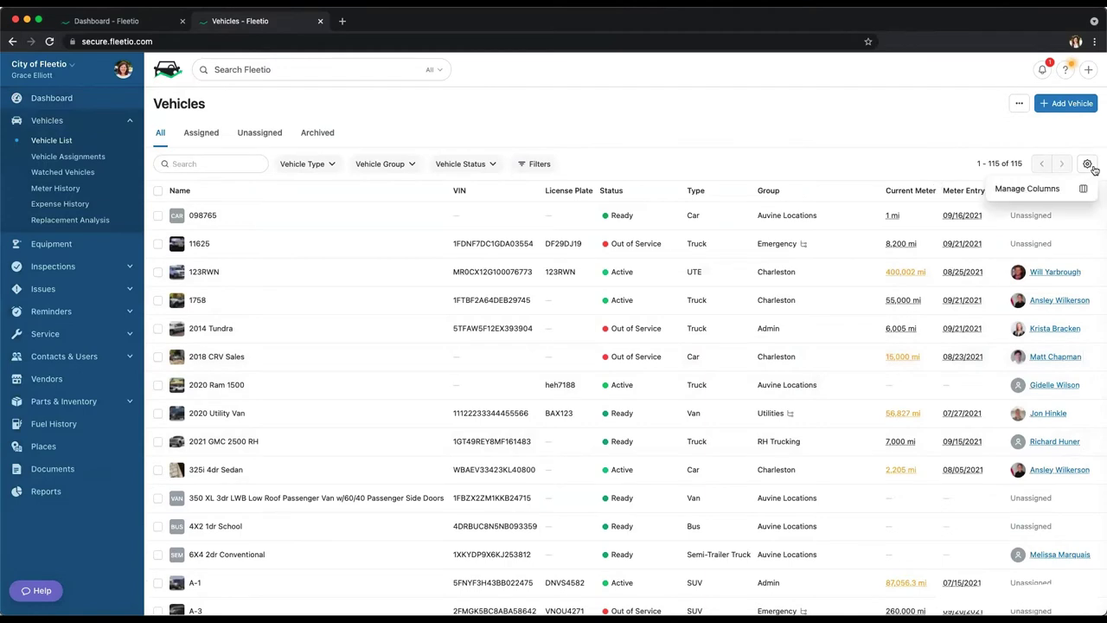
{"action": "left_click", "coordinate": [1049, 189]}
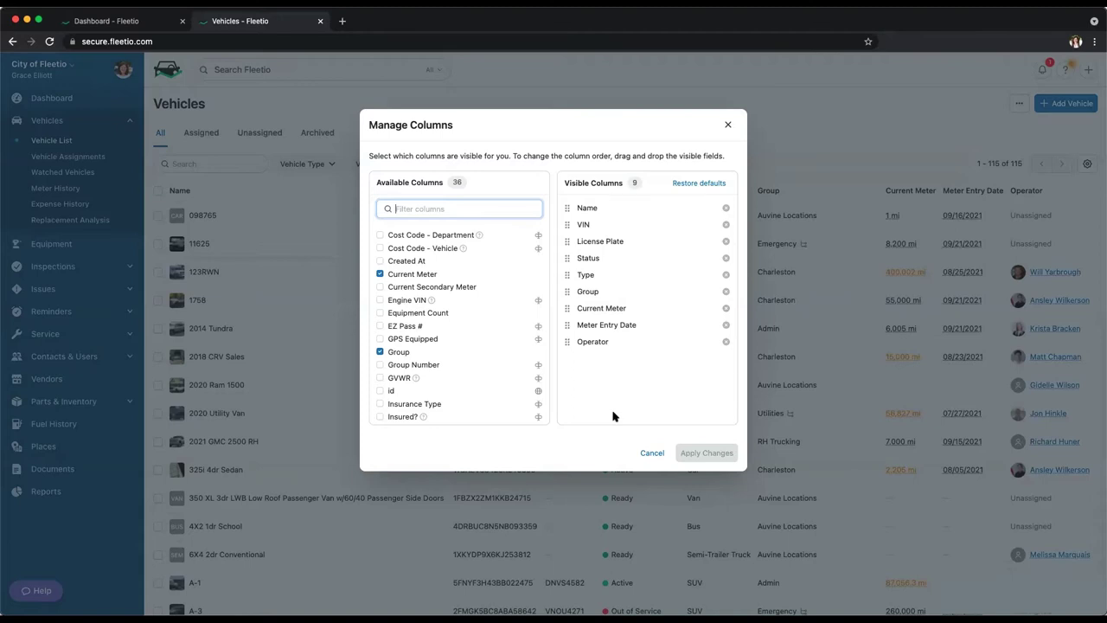
{"action": "left_click", "coordinate": [727, 123]}
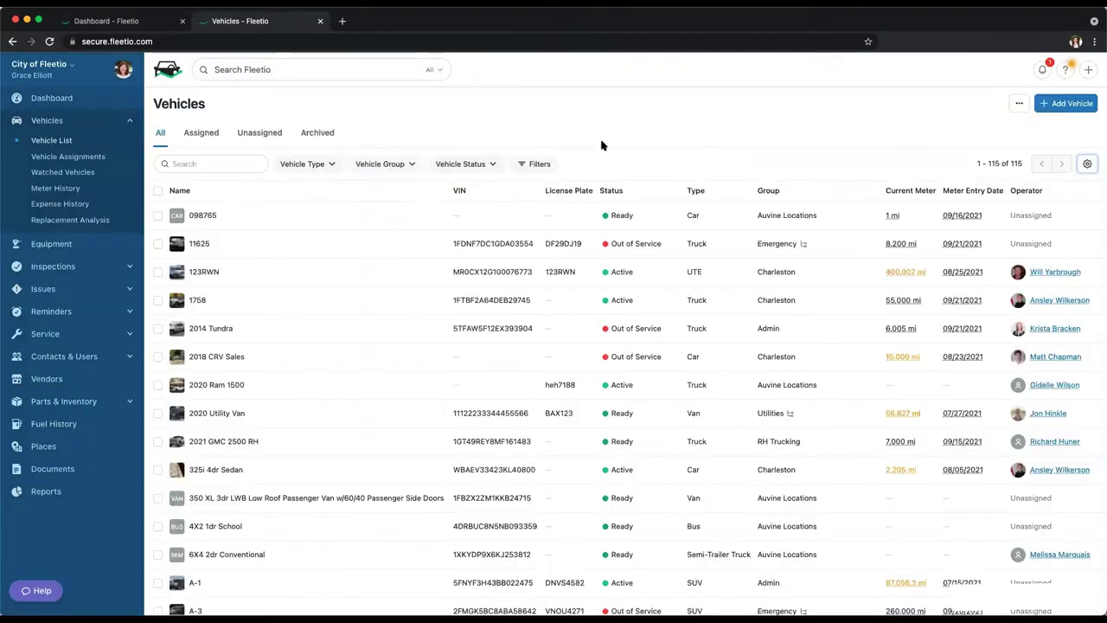
Step: Search the vehicle list for "SR 5" and open that vehicle's record
{"action": "left_click", "coordinate": [208, 162]}
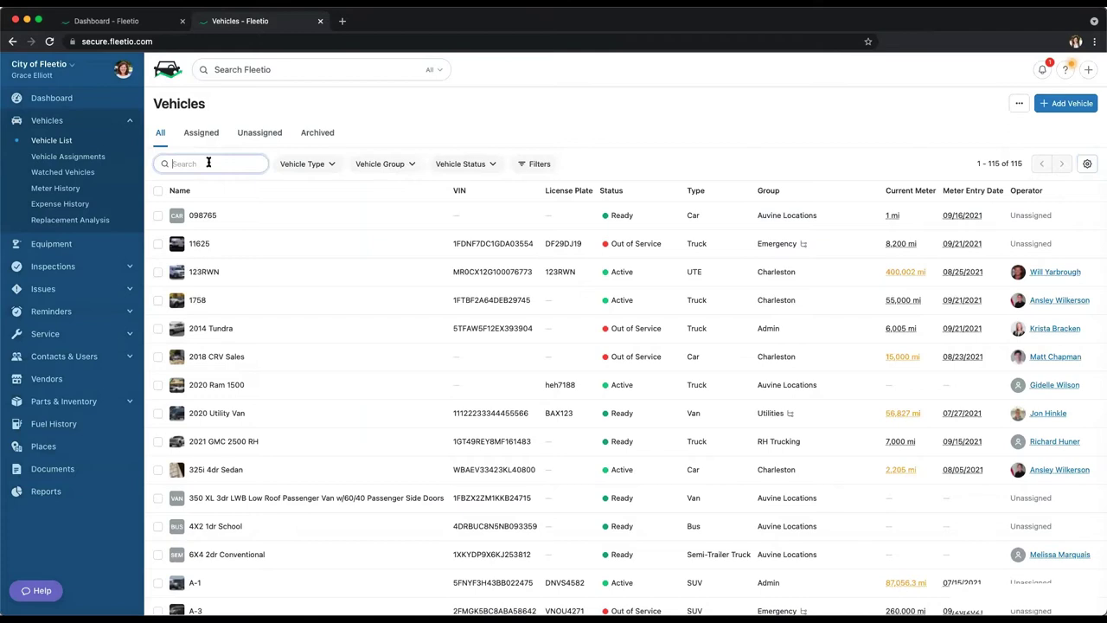
{"action": "type", "text": "SR 5"}
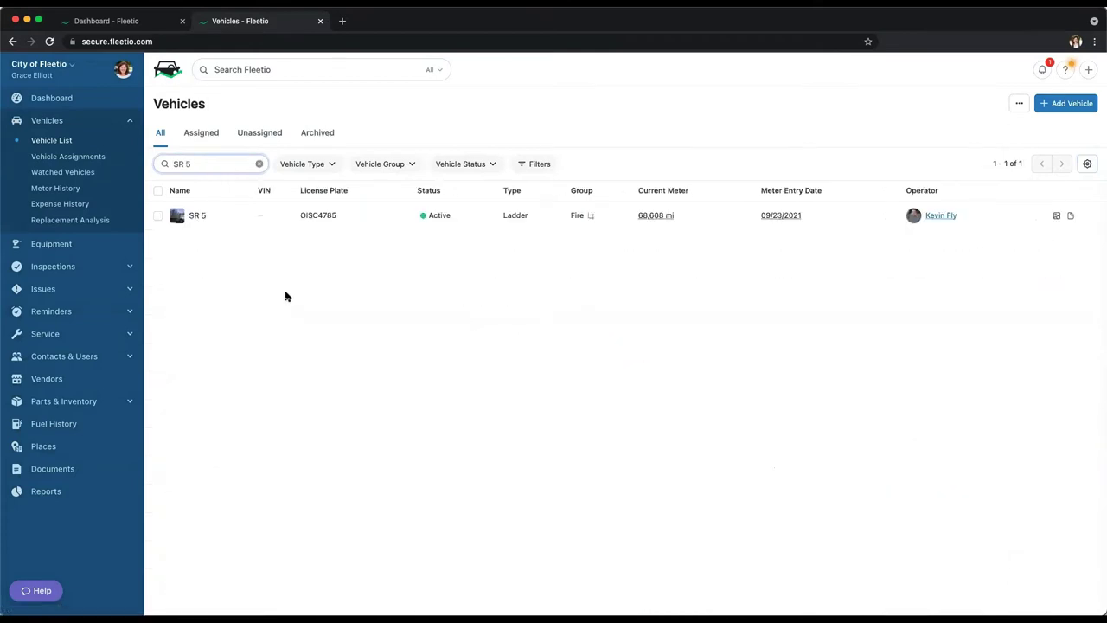
{"action": "left_click", "coordinate": [233, 221]}
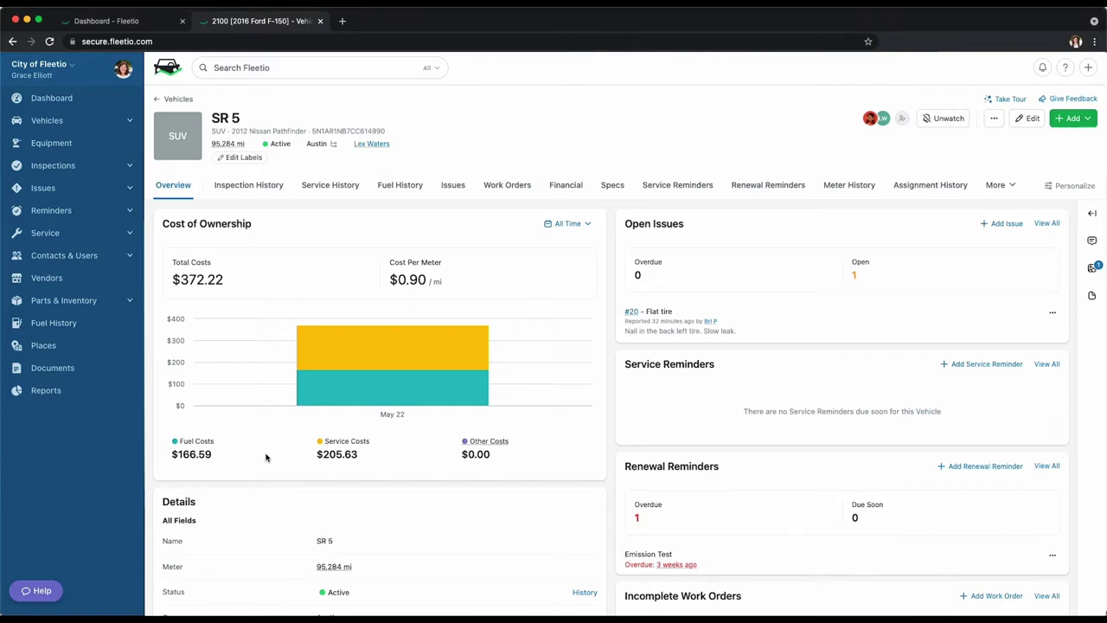
Step: Look over the cost of ownership and detail fields on the SR 5 overview
{"action": "scroll", "coordinate": [266, 457], "scroll_direction": "down", "scroll_amount": 3}
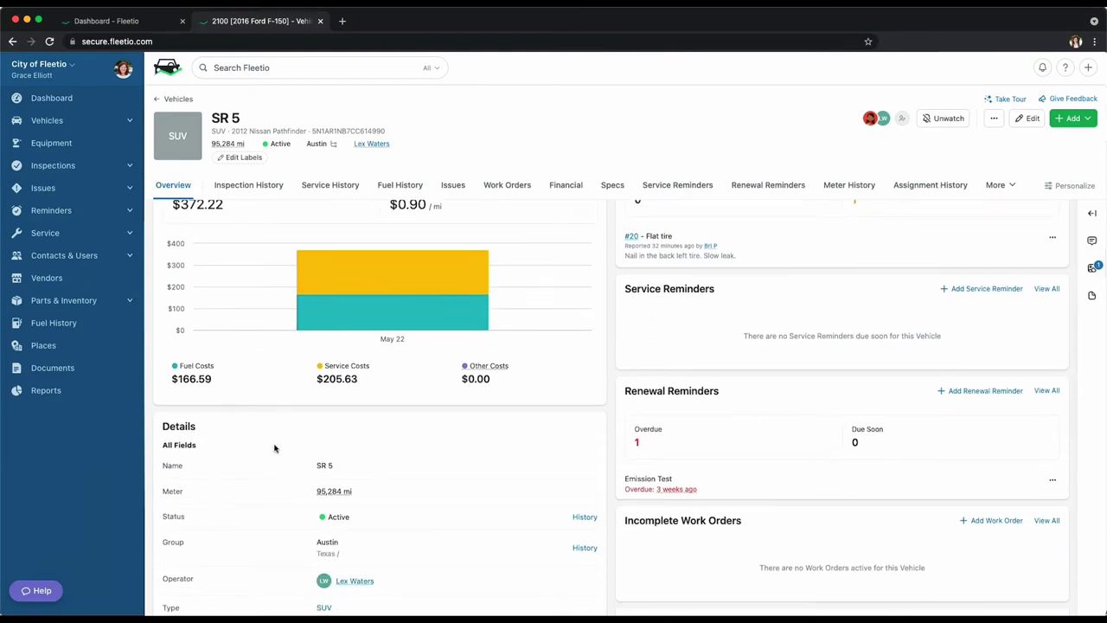
{"action": "scroll", "coordinate": [274, 448], "scroll_direction": "up", "scroll_amount": 3}
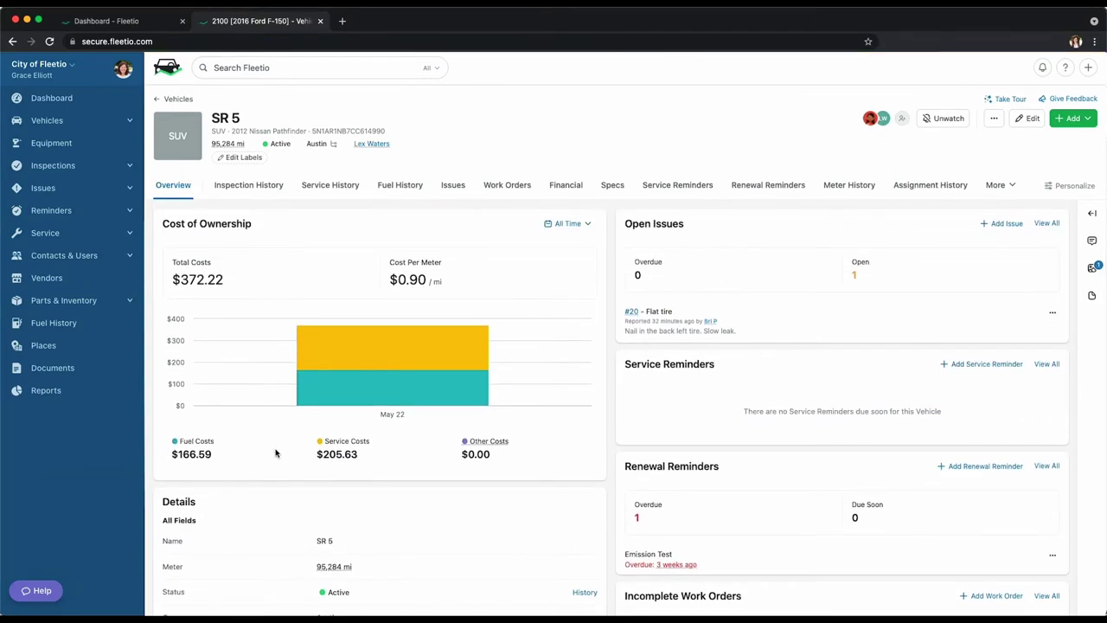
{"action": "scroll", "coordinate": [321, 289], "scroll_direction": "down", "scroll_amount": 1}
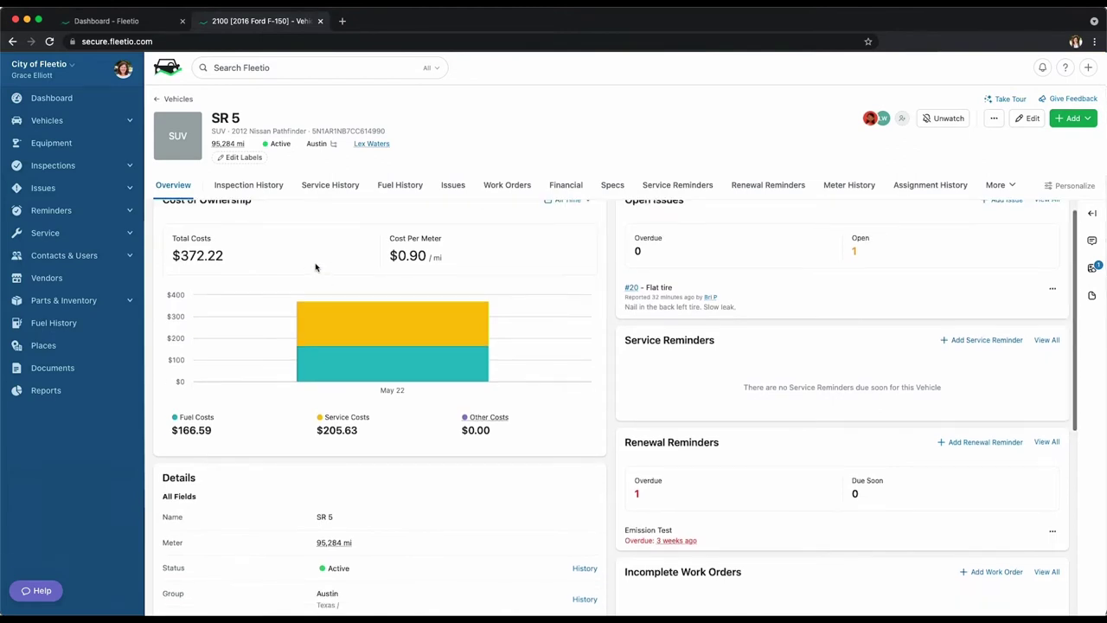
{"action": "scroll", "coordinate": [316, 267], "scroll_direction": "up", "scroll_amount": 1}
Step: View the vehicle's service history, fuel history and issues, ending back on its overview
{"action": "left_click", "coordinate": [331, 187]}
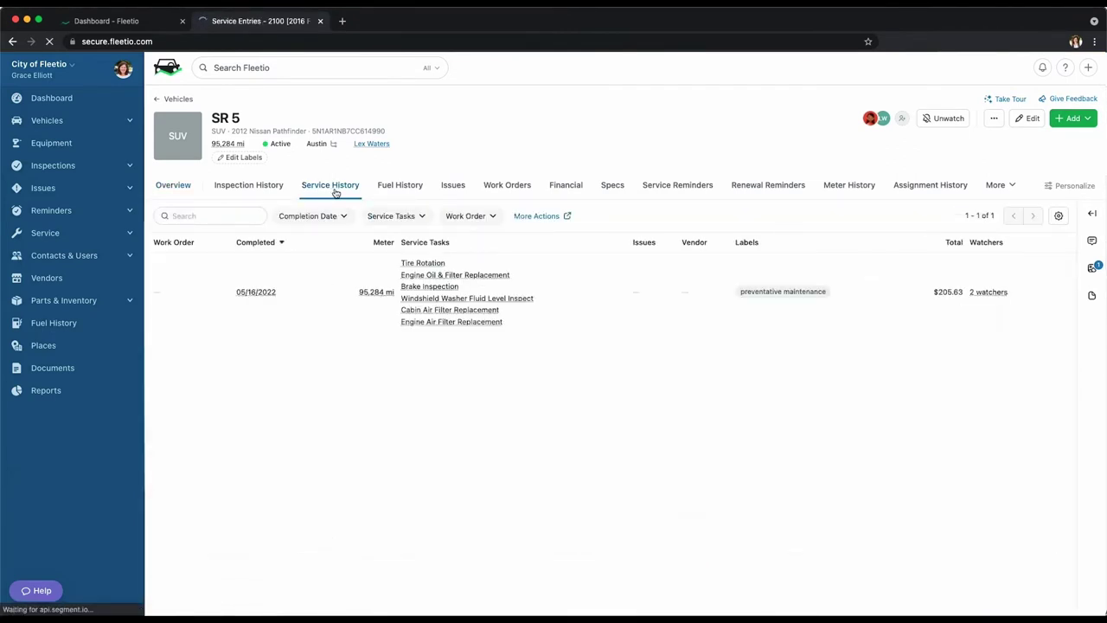
{"action": "left_click", "coordinate": [398, 187]}
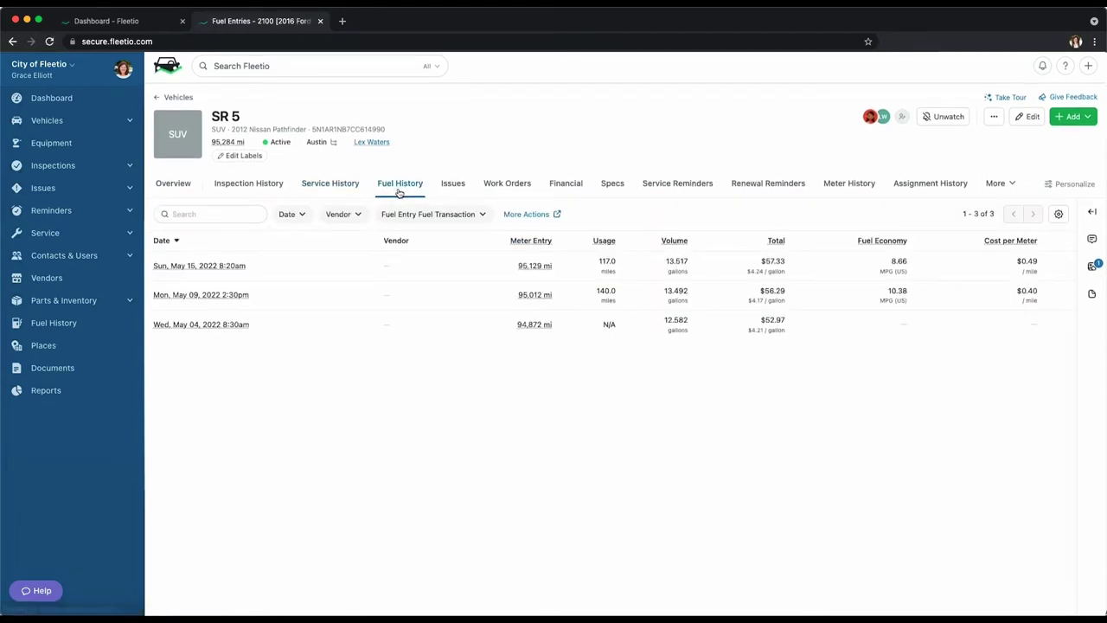
{"action": "left_click", "coordinate": [448, 187]}
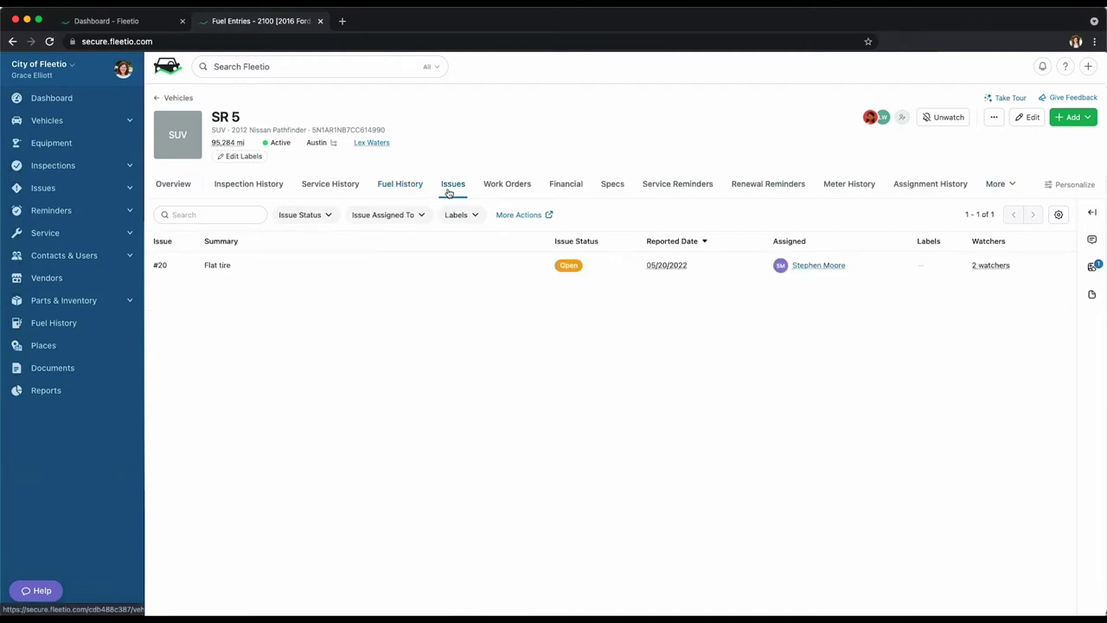
{"action": "left_click", "coordinate": [173, 189]}
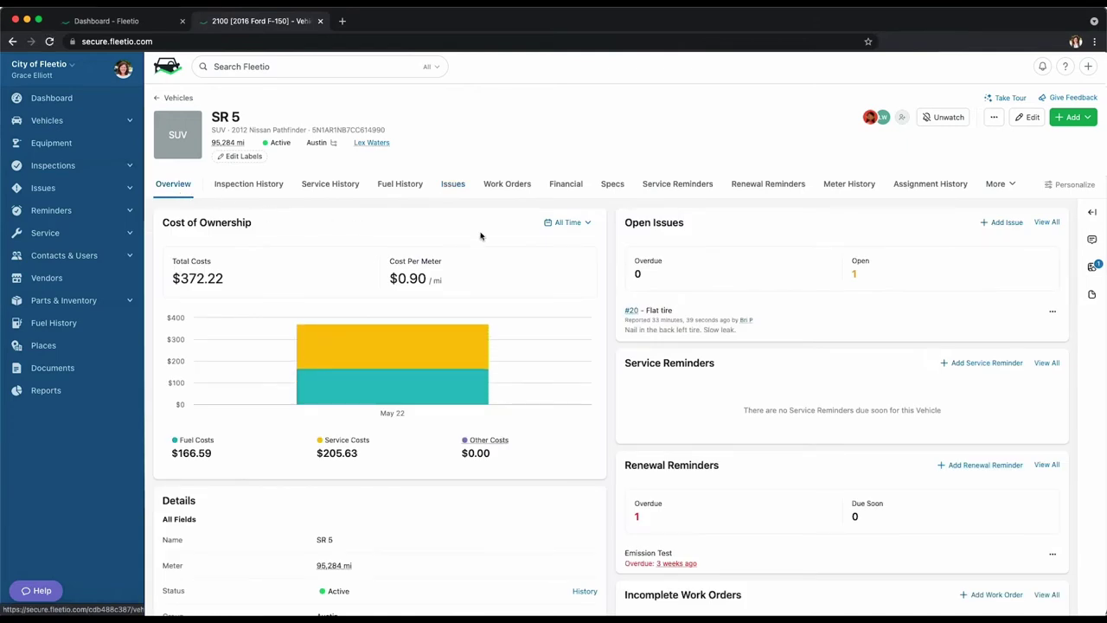
Step: Look through the vehicle's comments, photos and documents, and collapse the side pane
{"action": "left_click", "coordinate": [1091, 239]}
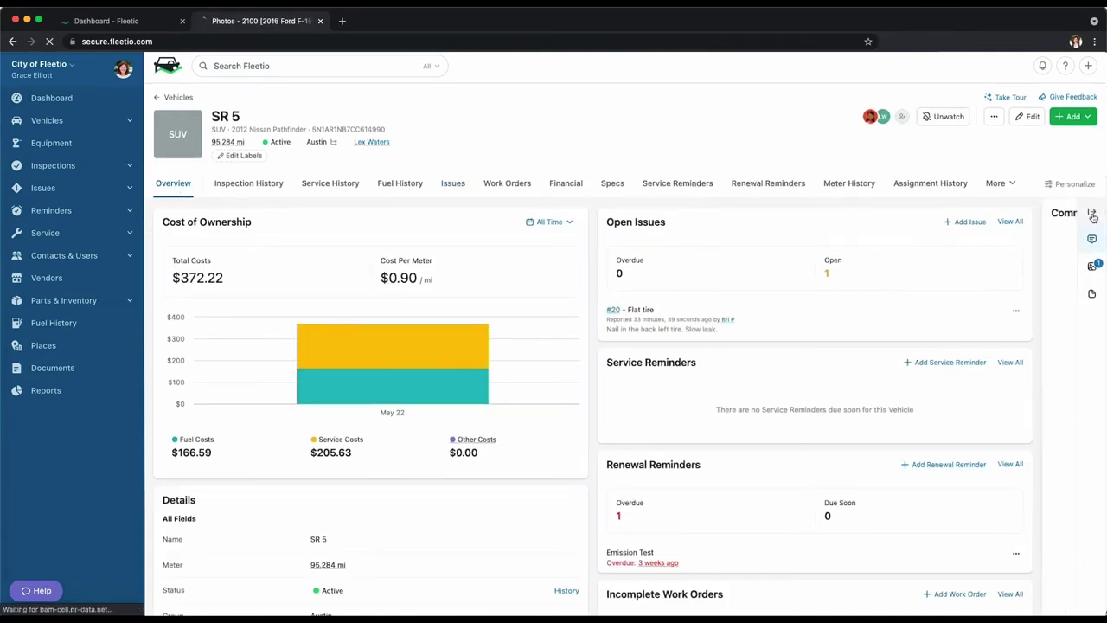
{"action": "left_click", "coordinate": [1091, 267]}
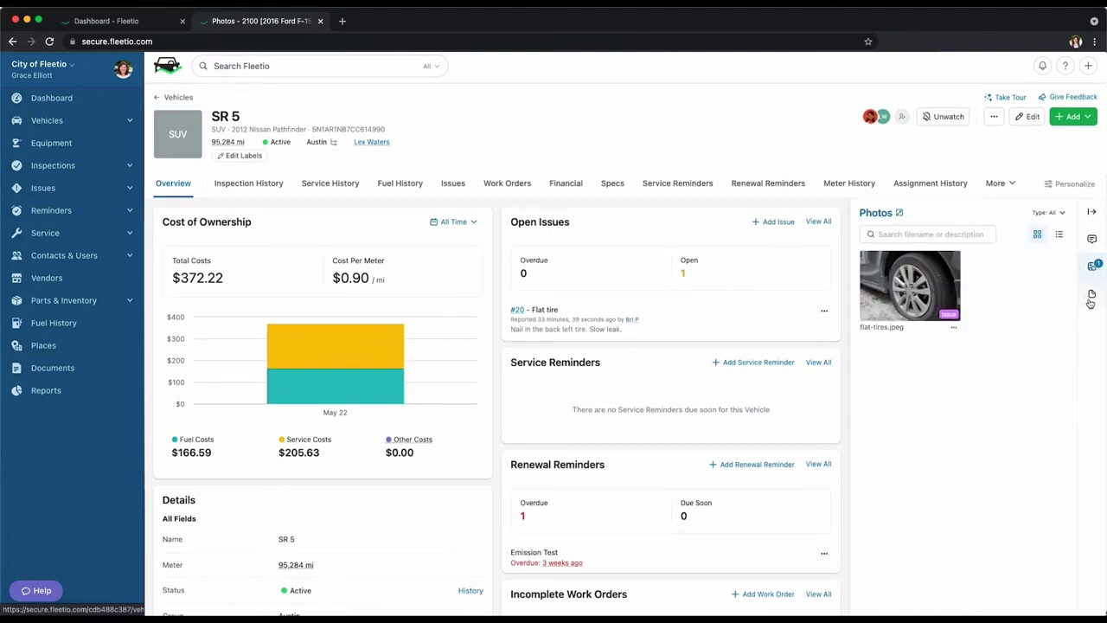
{"action": "left_click", "coordinate": [1090, 296]}
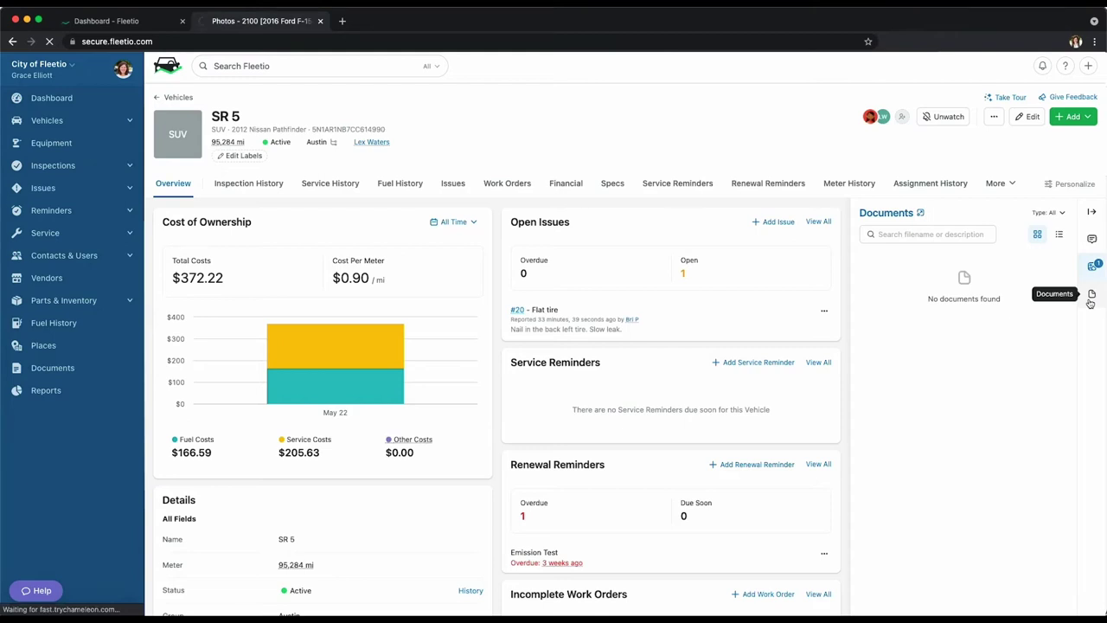
{"action": "left_click", "coordinate": [1091, 213]}
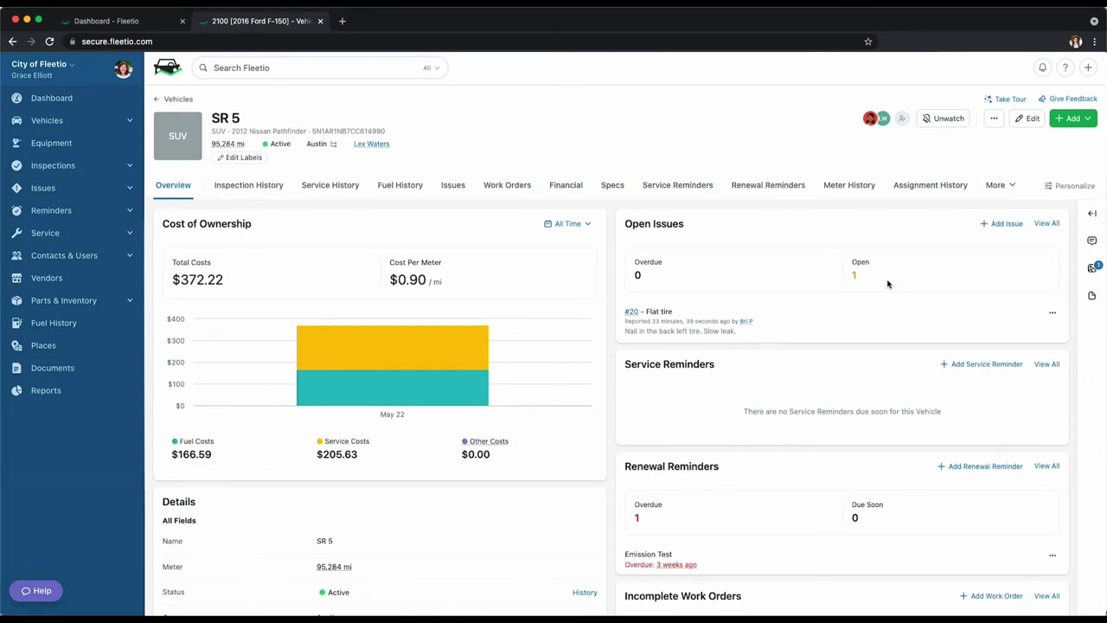
Step: Review the open issues, service and renewal reminders, incomplete work orders and inspections on the vehicle's overview
{"action": "scroll", "coordinate": [897, 283], "scroll_direction": "down", "scroll_amount": 1}
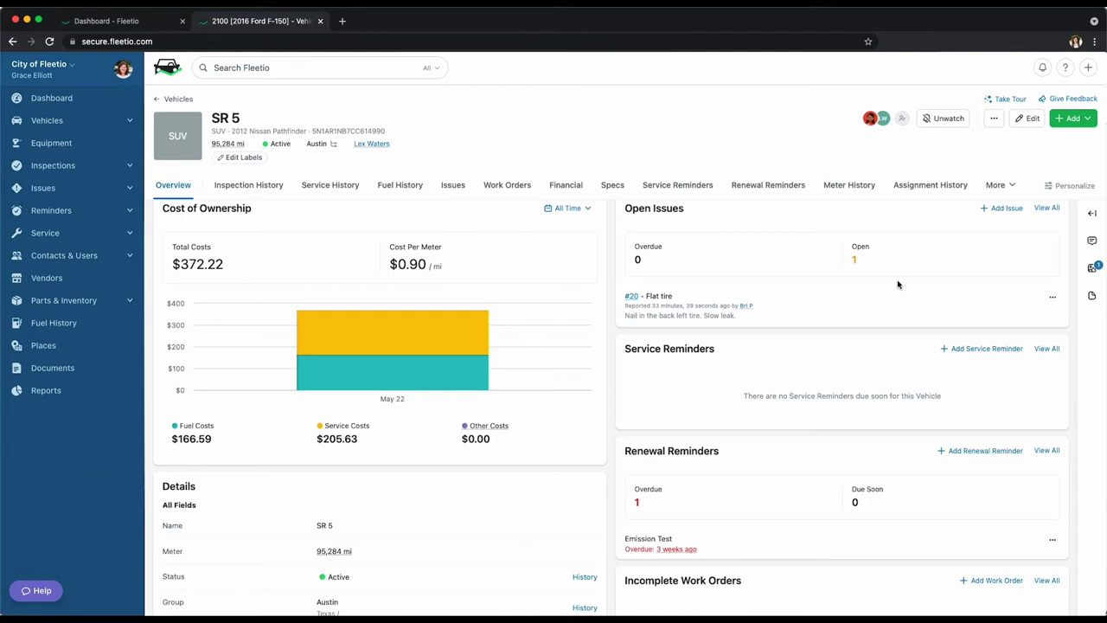
{"action": "scroll", "coordinate": [897, 283], "scroll_direction": "down", "scroll_amount": 5}
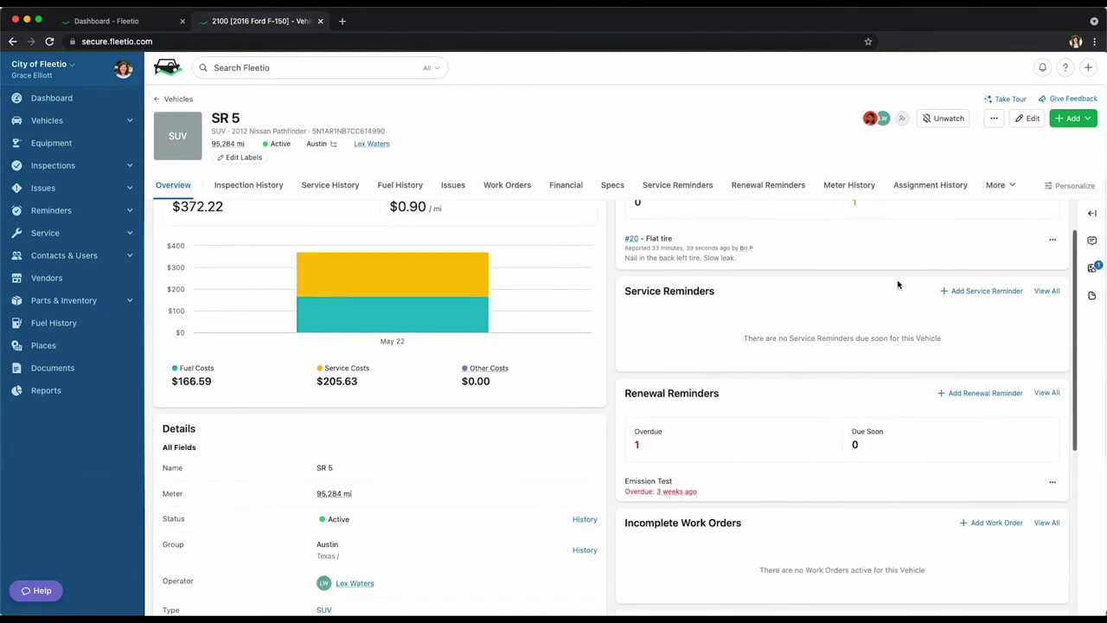
{"action": "scroll", "coordinate": [897, 283], "scroll_direction": "down", "scroll_amount": 1}
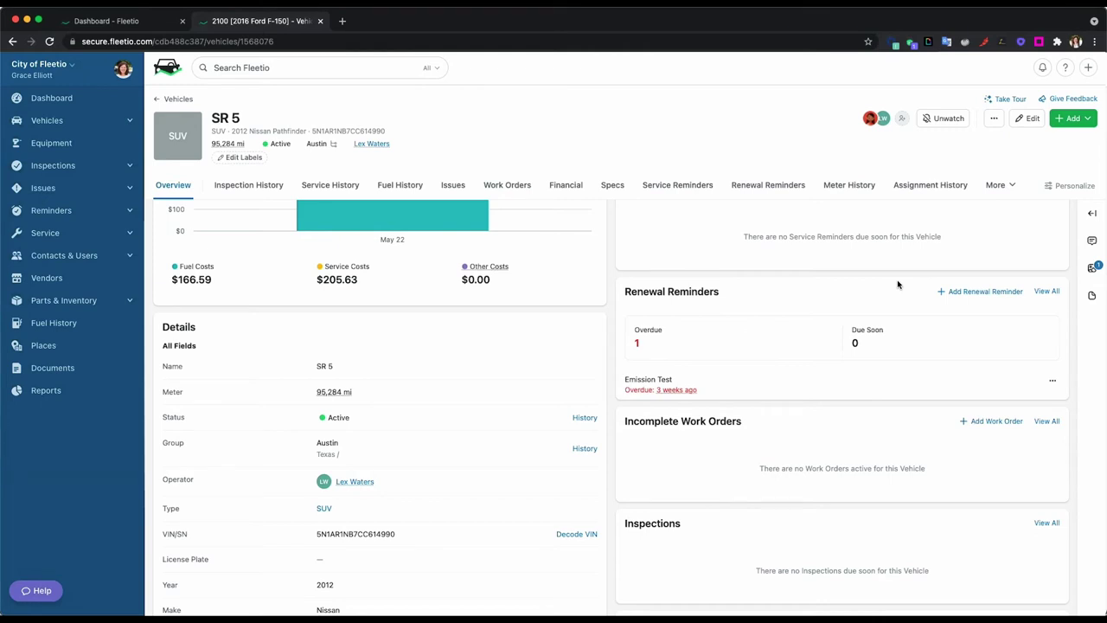
{"action": "scroll", "coordinate": [898, 283], "scroll_direction": "up", "scroll_amount": 3}
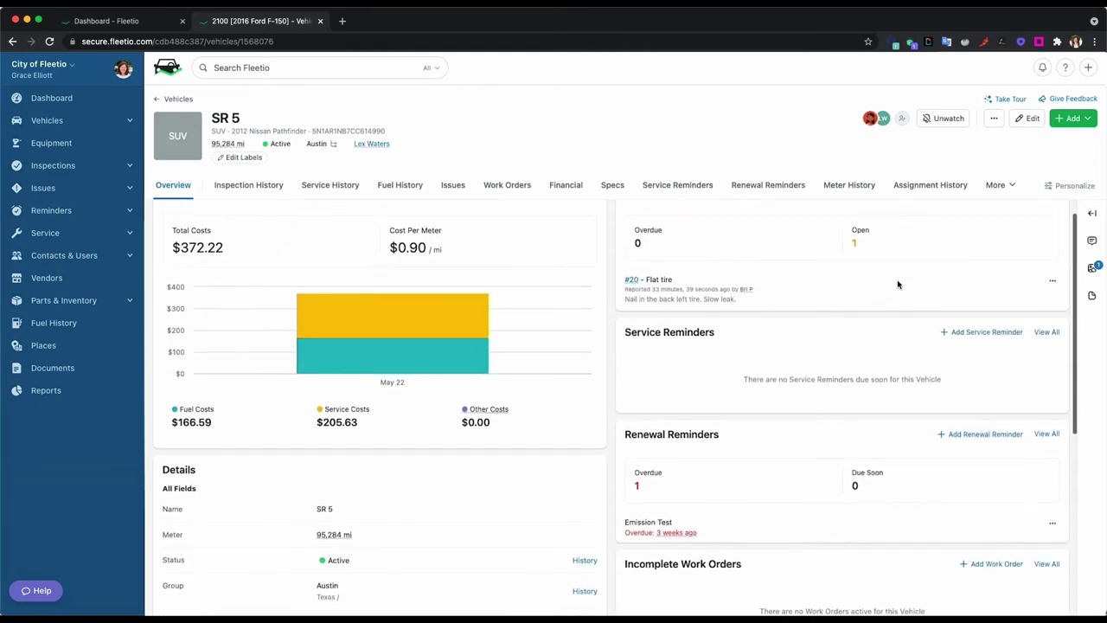
{"action": "scroll", "coordinate": [897, 283], "scroll_direction": "up", "scroll_amount": 1}
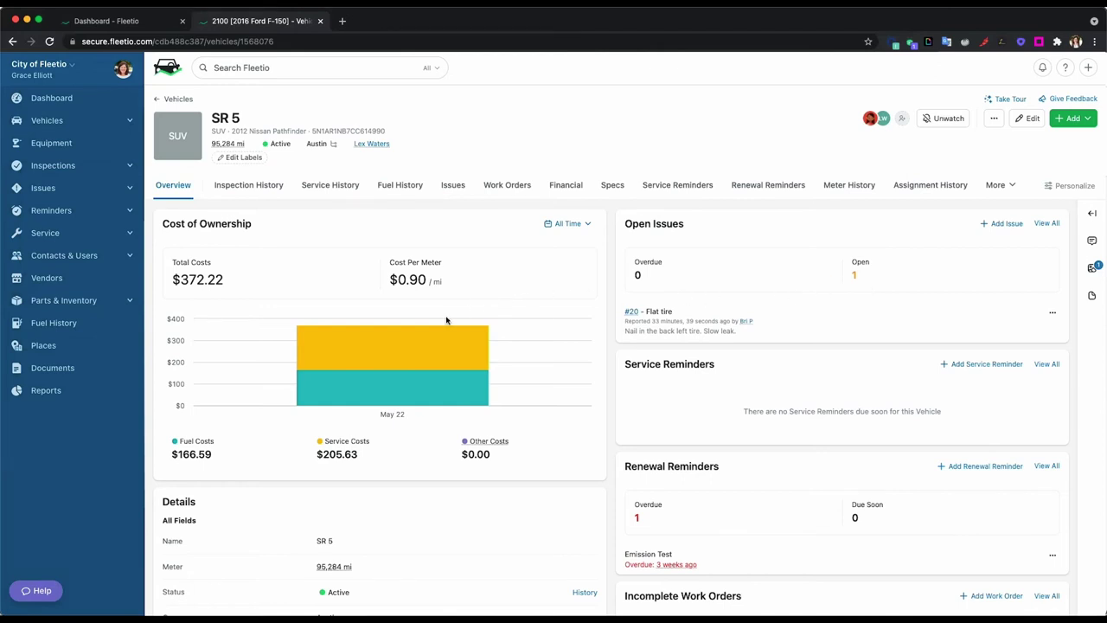
{"action": "mouse_move", "coordinate": [396, 353]}
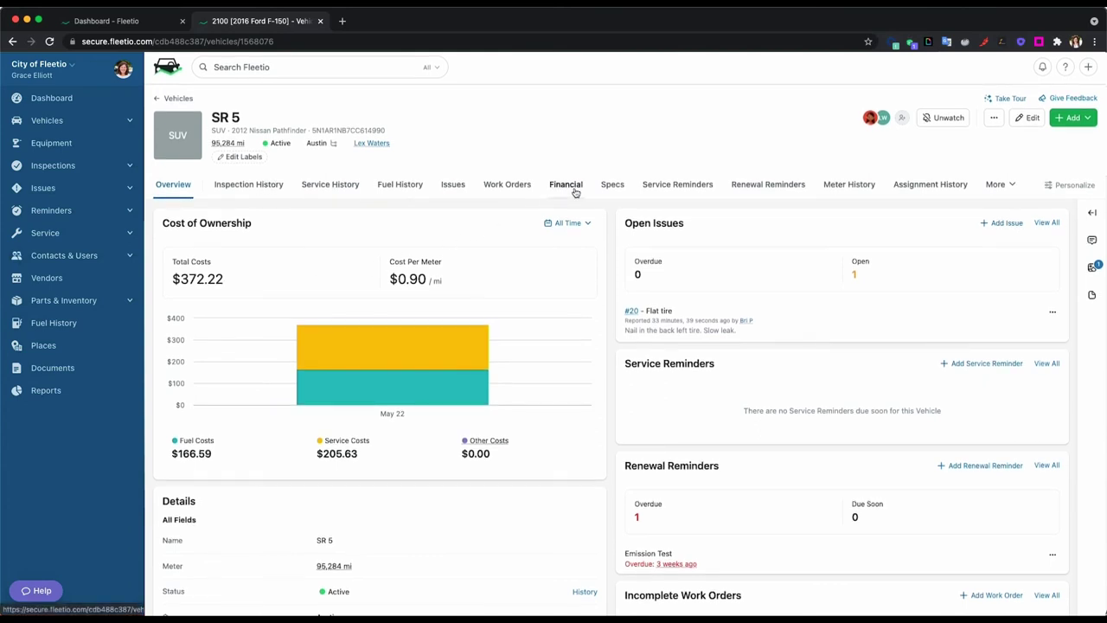
Step: Examine the vehicle's financial lifecycle details and its full specifications, ending back on the financial details
{"action": "left_click", "coordinate": [575, 193]}
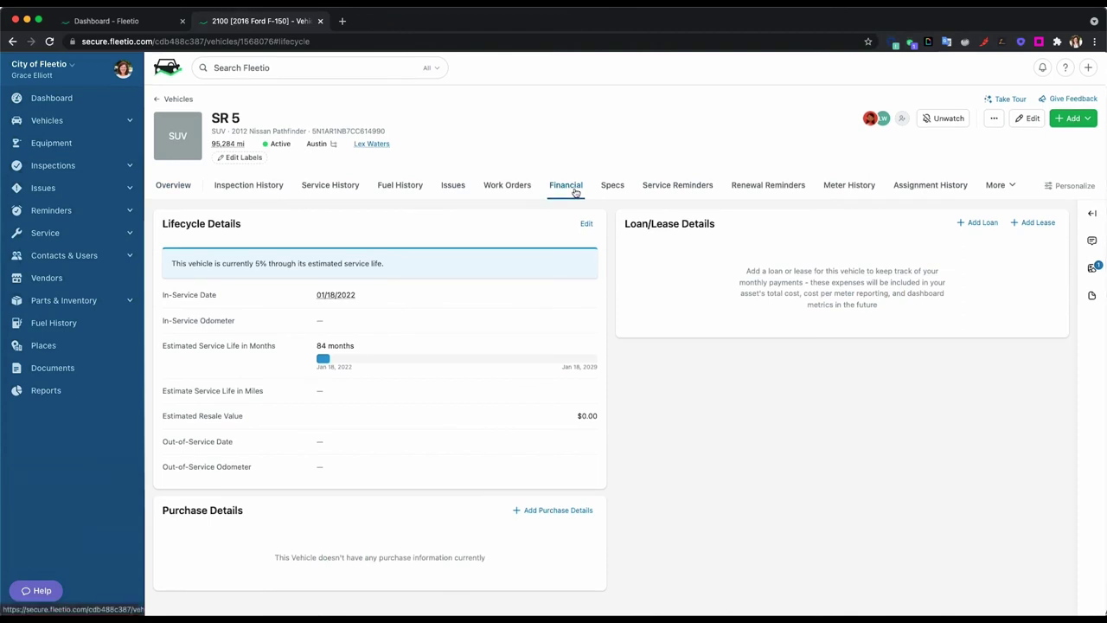
{"action": "left_click", "coordinate": [610, 192]}
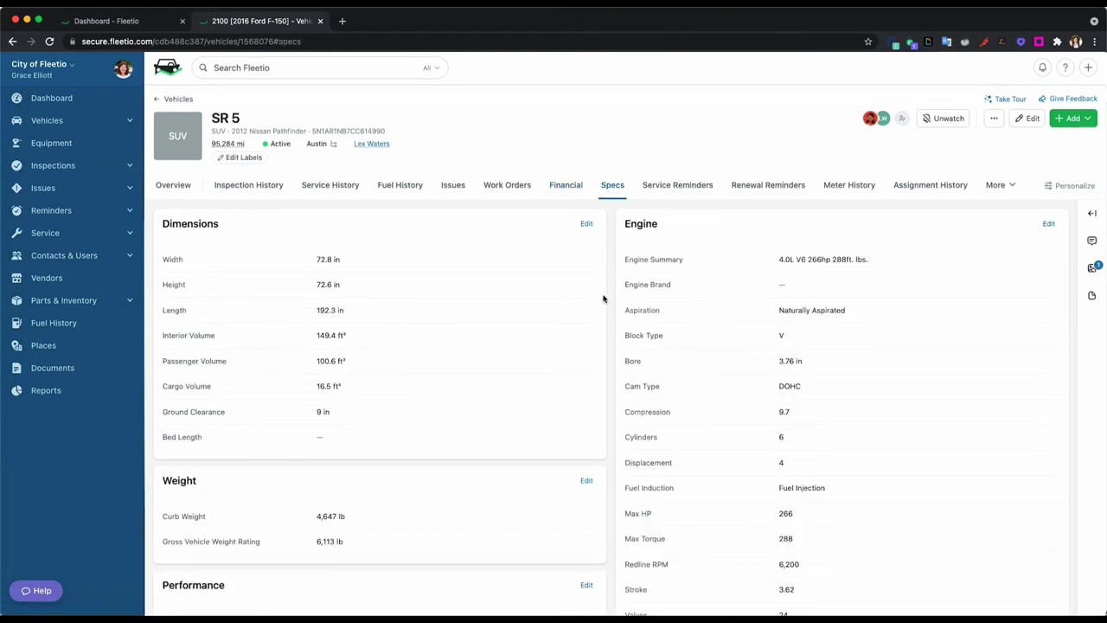
{"action": "scroll", "coordinate": [602, 298], "scroll_direction": "down", "scroll_amount": 5}
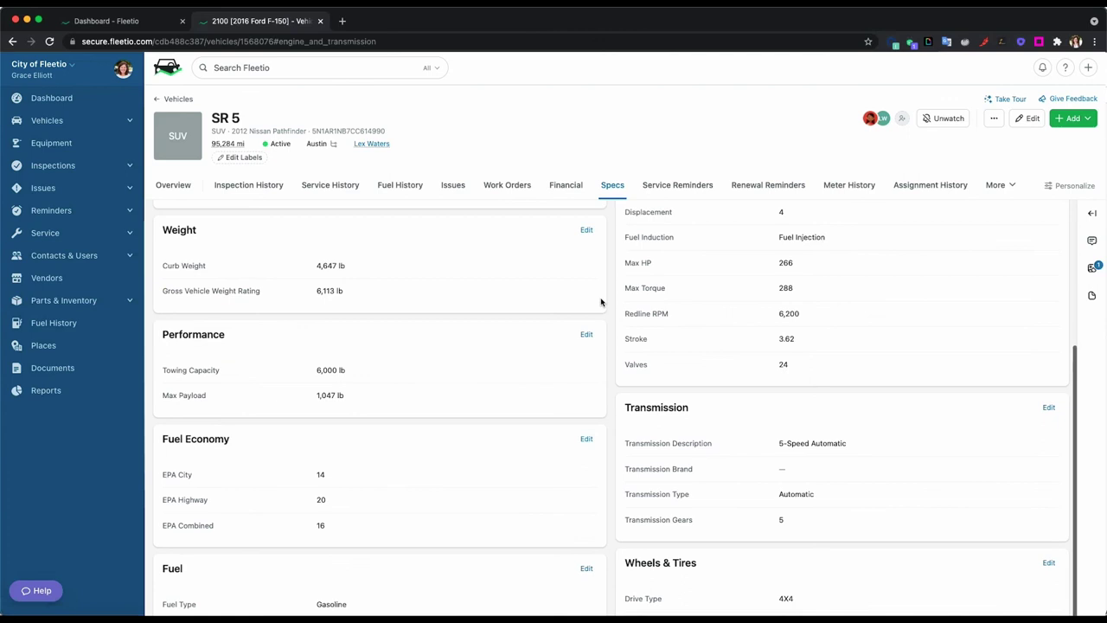
{"action": "scroll", "coordinate": [602, 301], "scroll_direction": "down", "scroll_amount": 1}
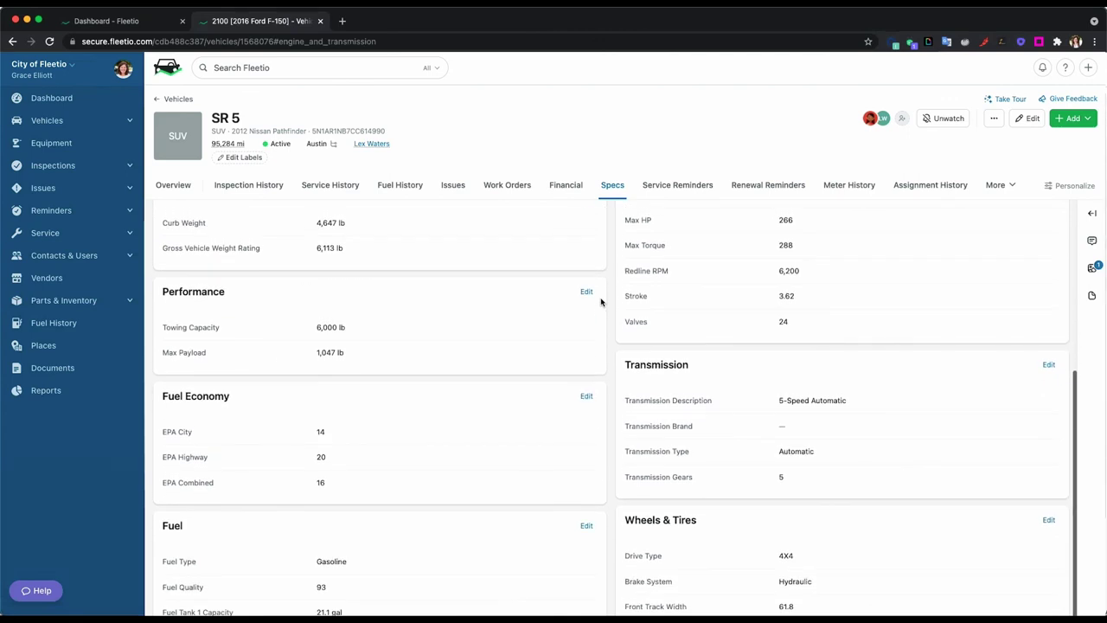
{"action": "scroll", "coordinate": [601, 301], "scroll_direction": "up", "scroll_amount": 6}
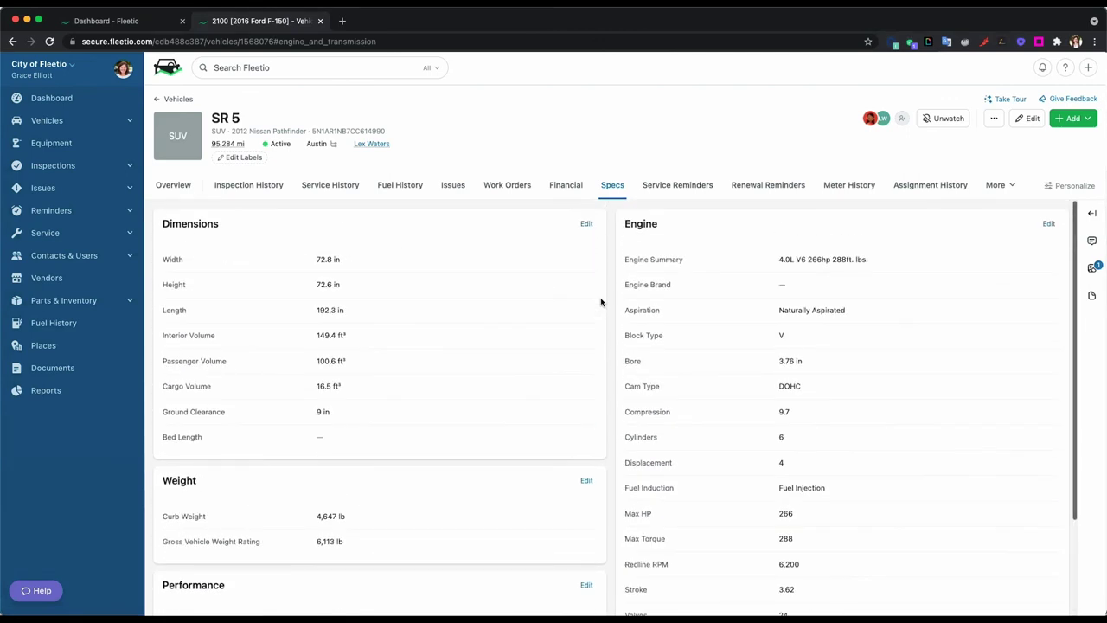
{"action": "left_click", "coordinate": [566, 188]}
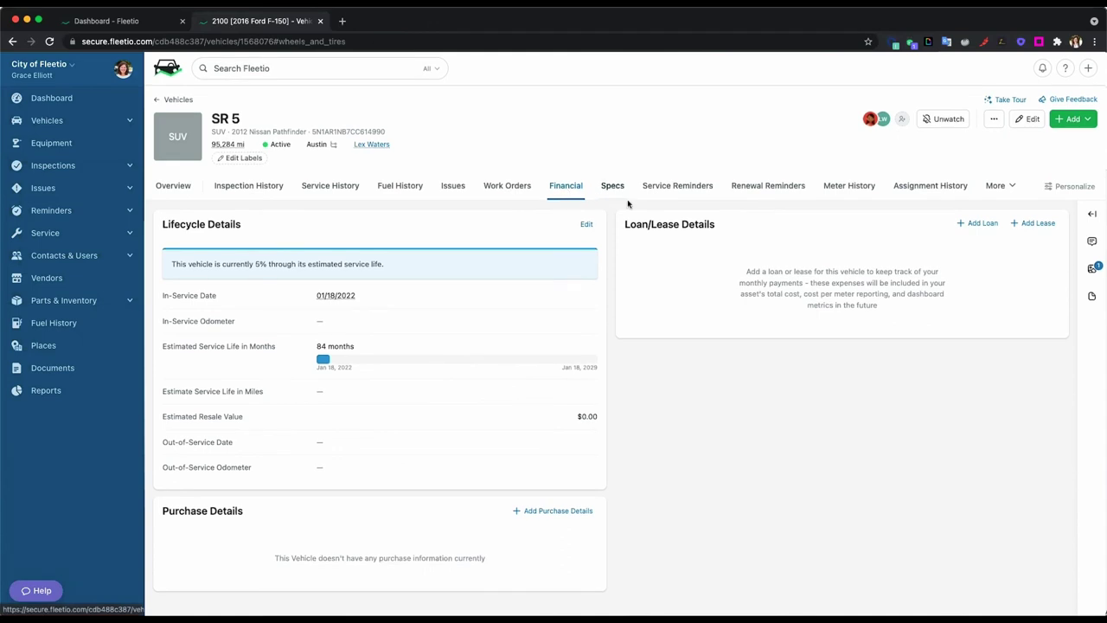